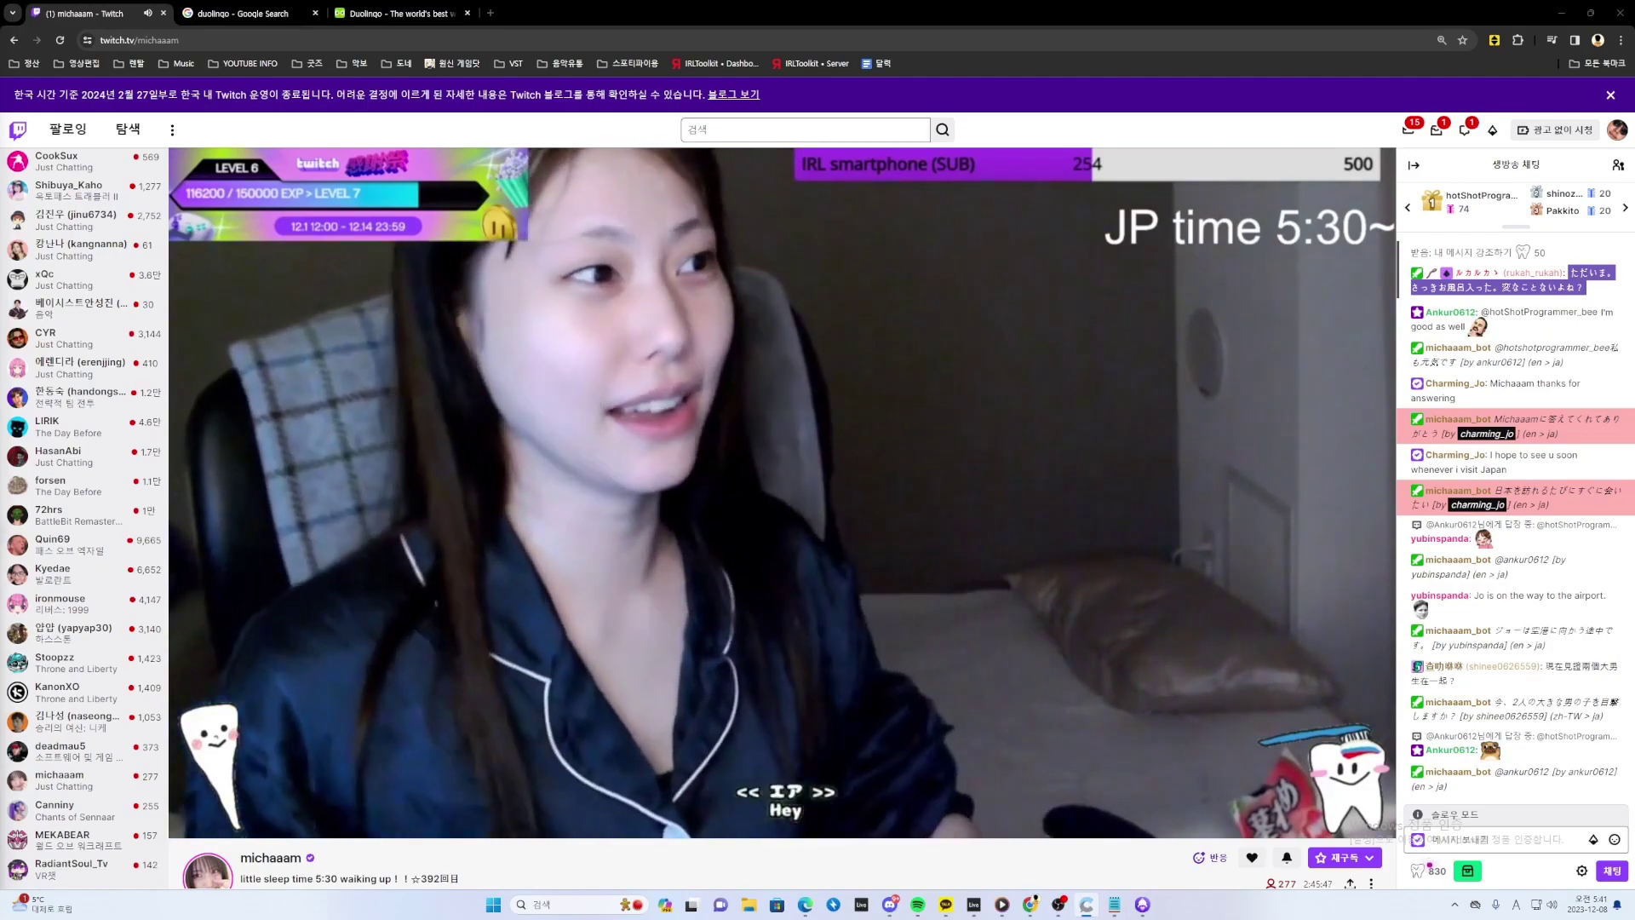
Pause the Twitch live stream playing in the player
click(187, 818)
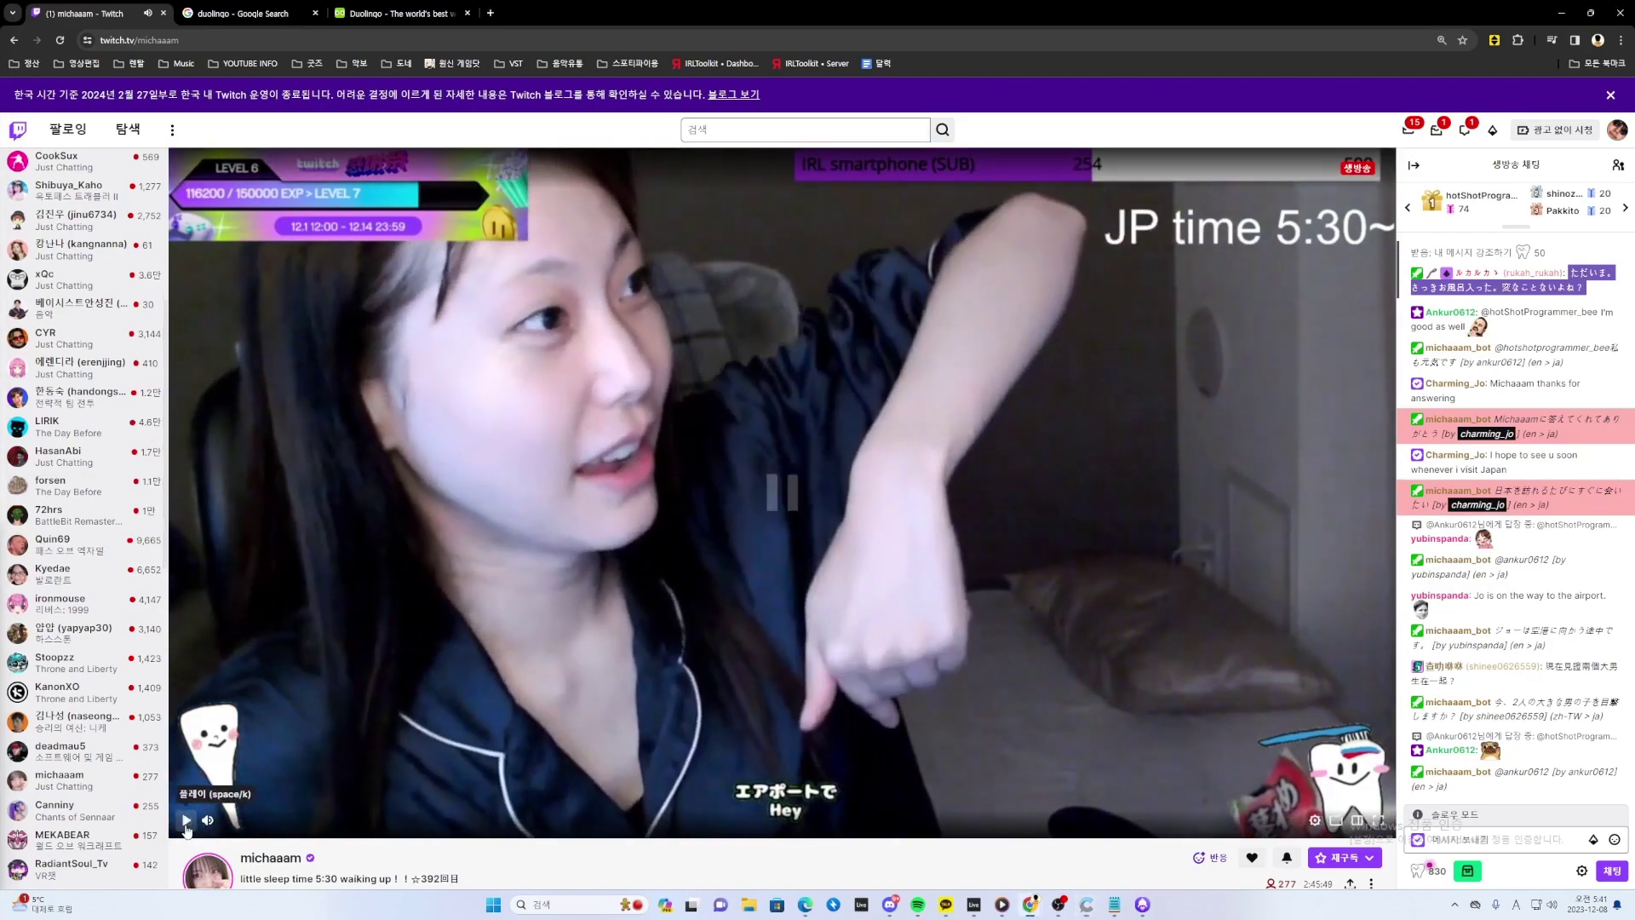
Switch to the Notepad note with the Kick bandwidth line and four-item plan
click(1114, 904)
scroll(1035, 853, down, 5)
scroll(738, 656, down, 5)
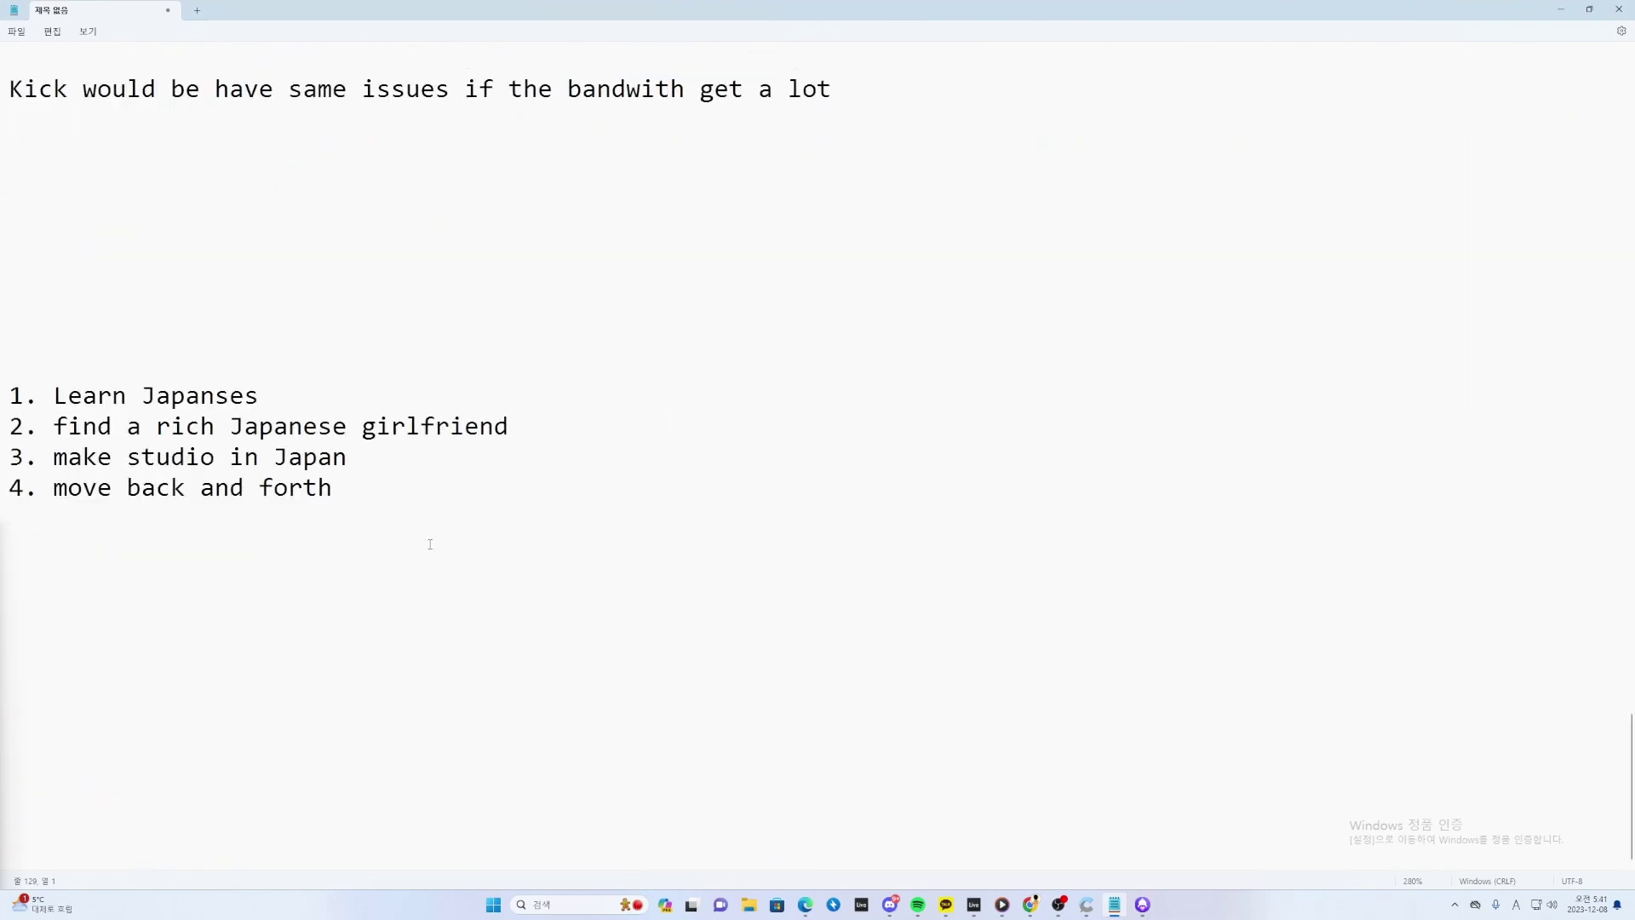